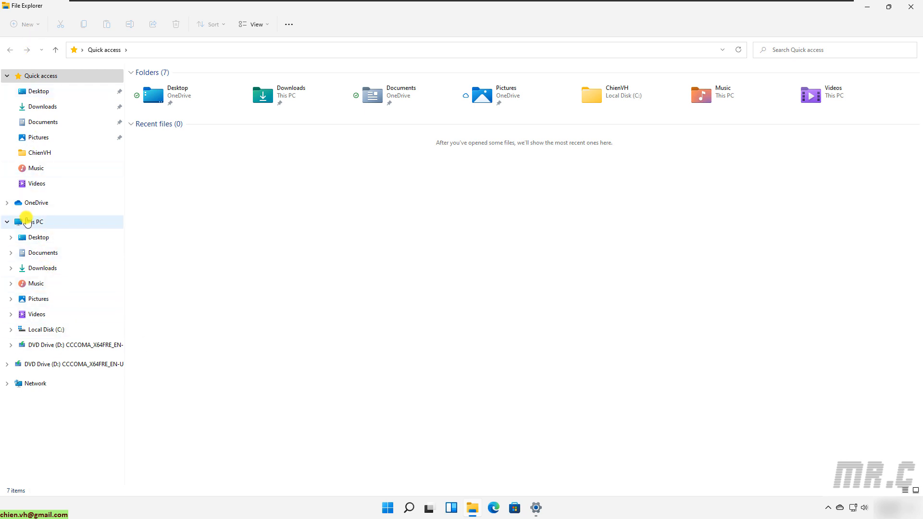
Launch Computer Management from This PC's extended context menu (Show more options > Manage).
right_click(33, 222)
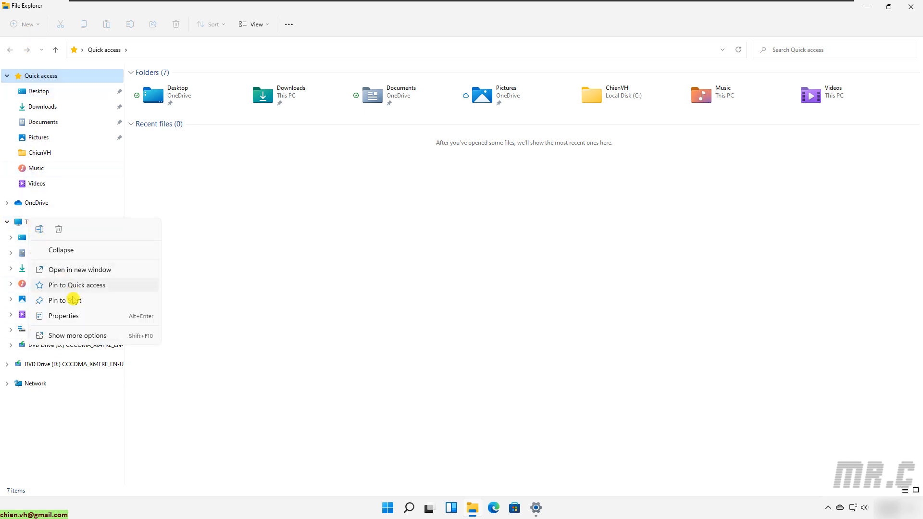
click(72, 336)
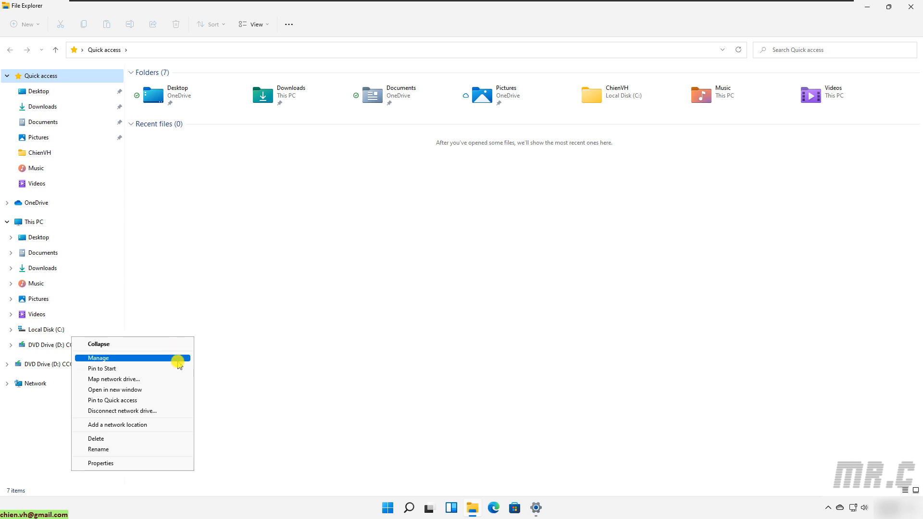
click(178, 362)
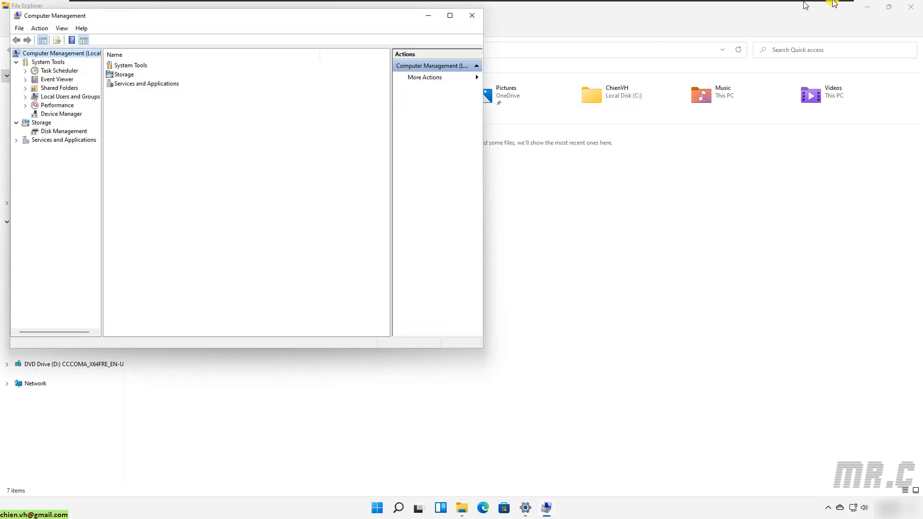
Close File Explorer, maximize Computer Management and widen its navigation tree pane.
click(915, 7)
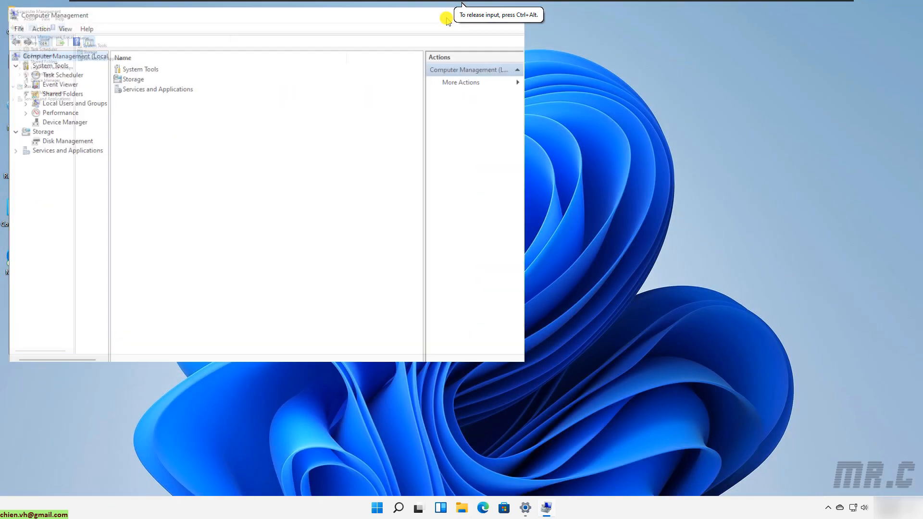
click(450, 16)
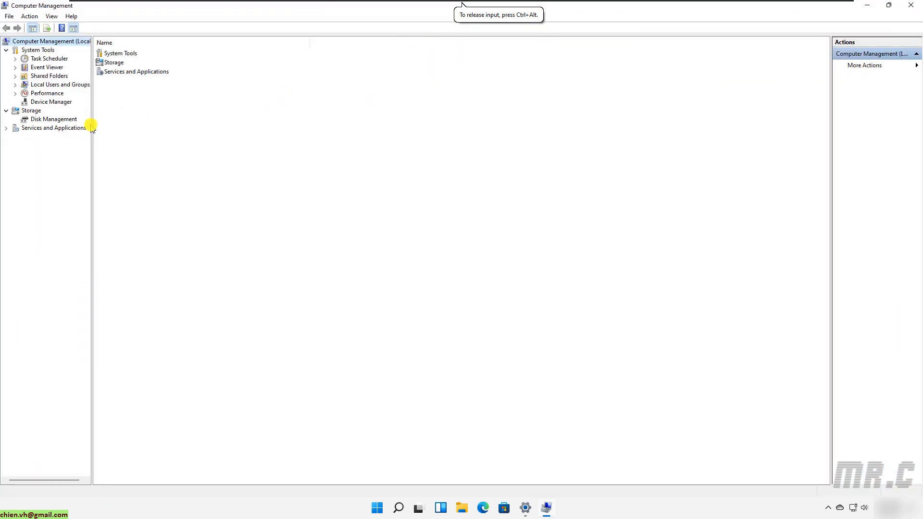
drag(93, 125, 159, 127)
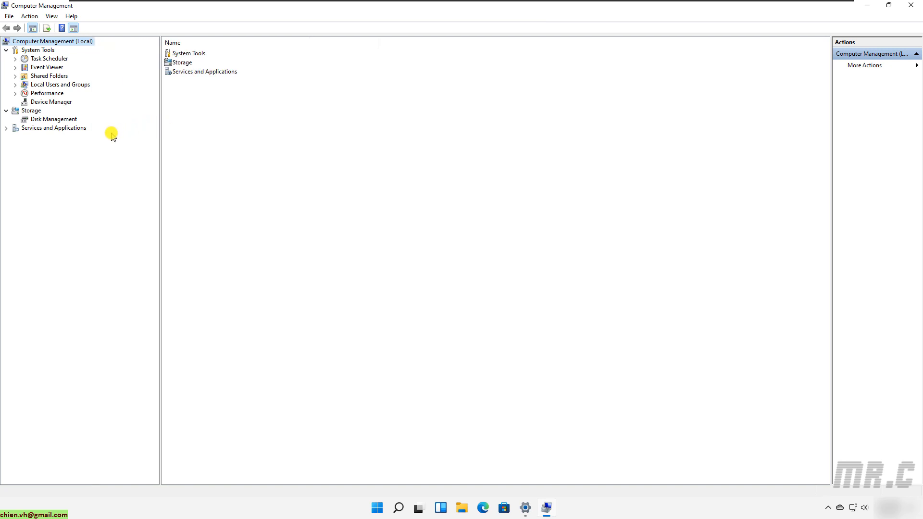
Expand Local Users and Groups and select Users to list the local accounts.
click(68, 85)
click(15, 85)
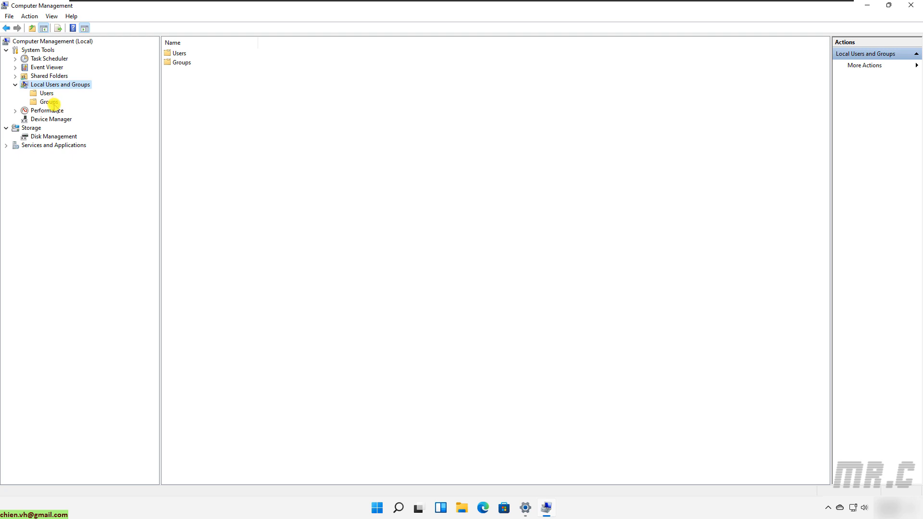
click(46, 93)
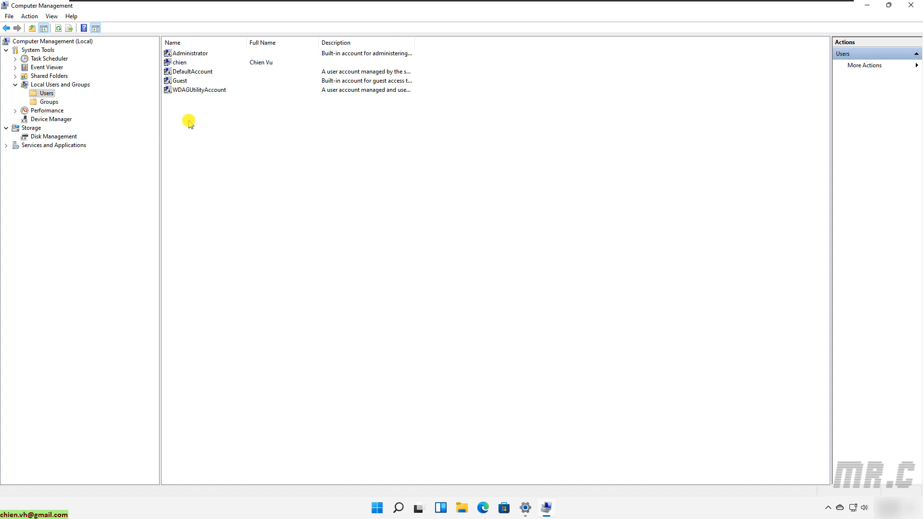
Start a New User from the Users list context menu and reposition the form.
right_click(257, 133)
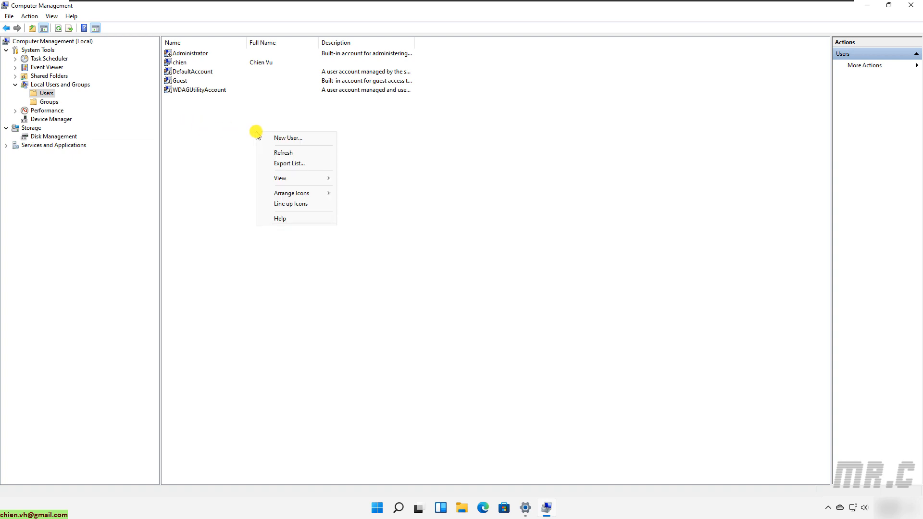
click(292, 139)
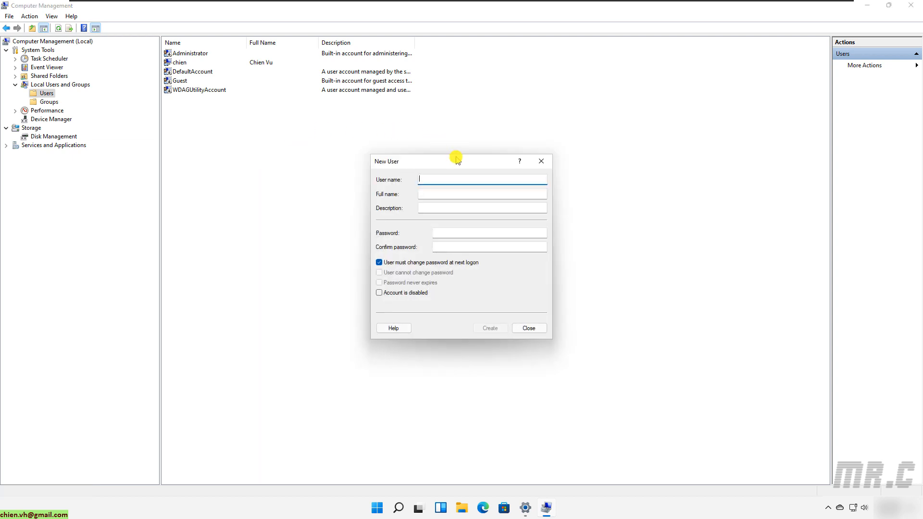
drag(459, 164, 389, 142)
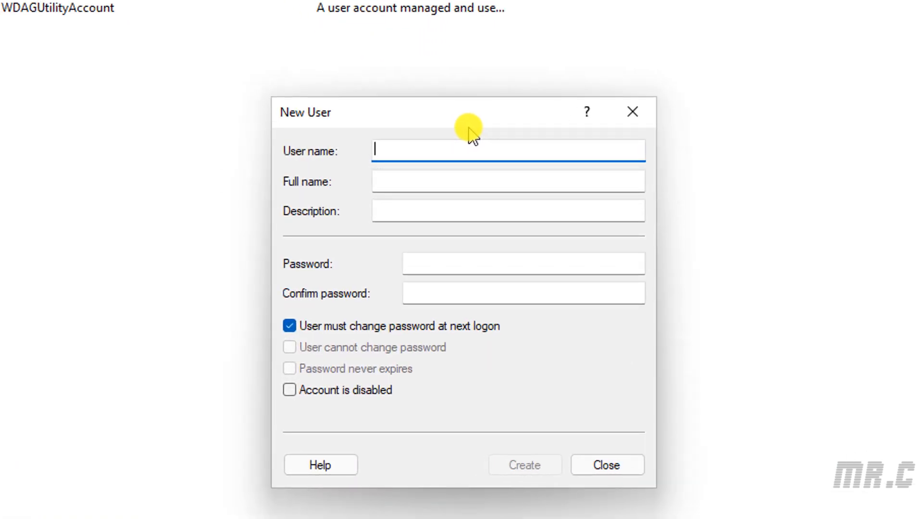
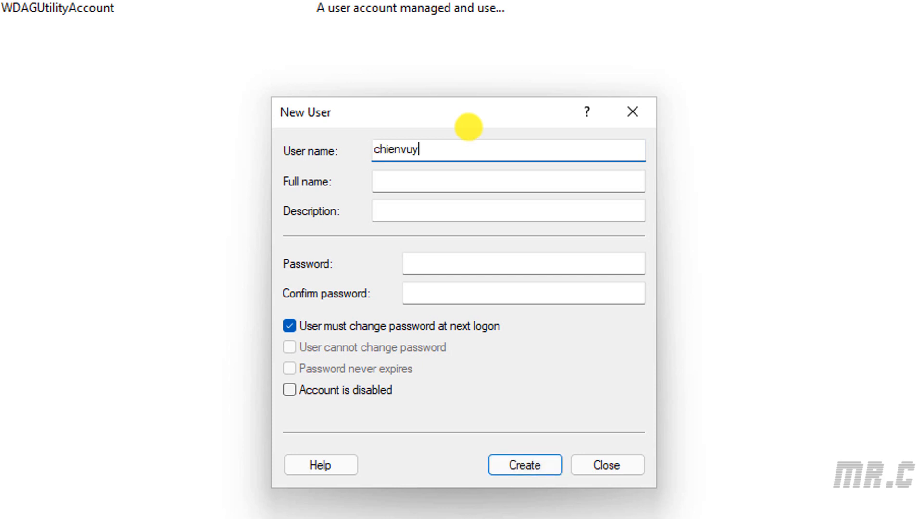
Fill in the user name, full name, description 'Admin 2' and the account password.
key(Tab)
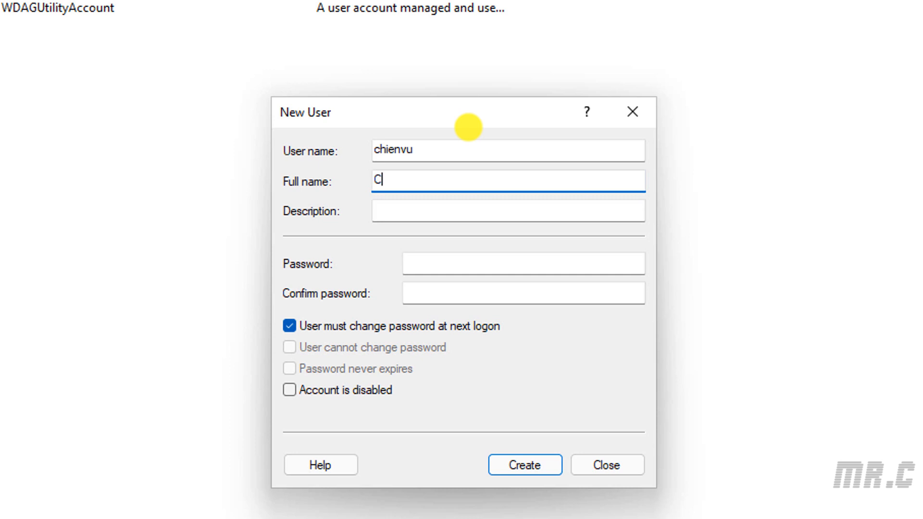
text(Hoang)
key(Tab)
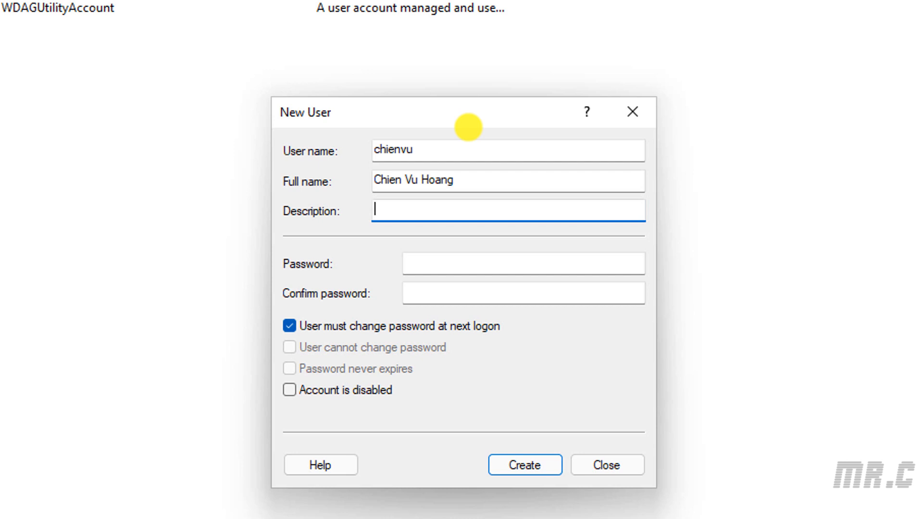
text(Admin 2)
key(Tab)
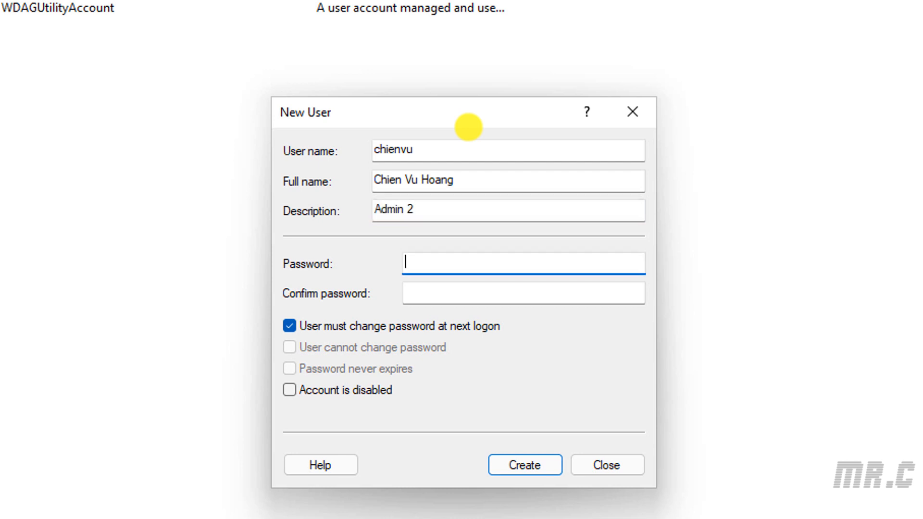
key(Tab)
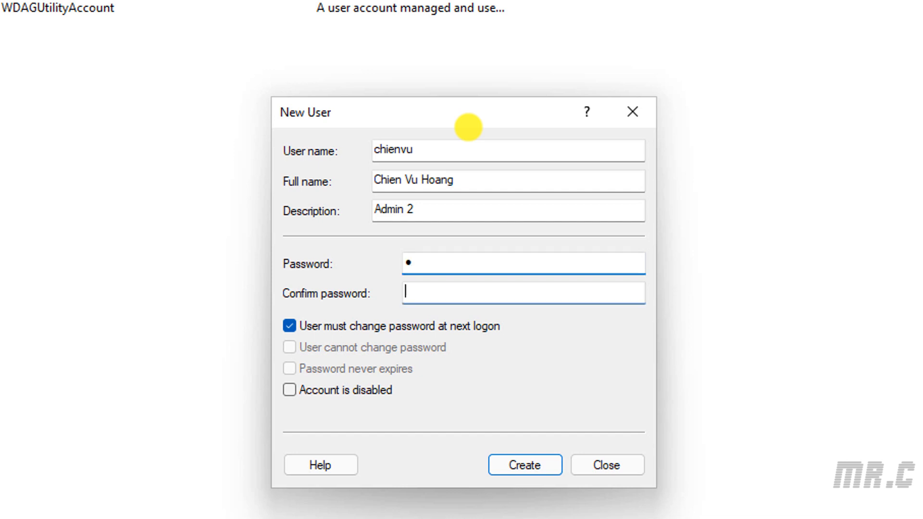
text(1)
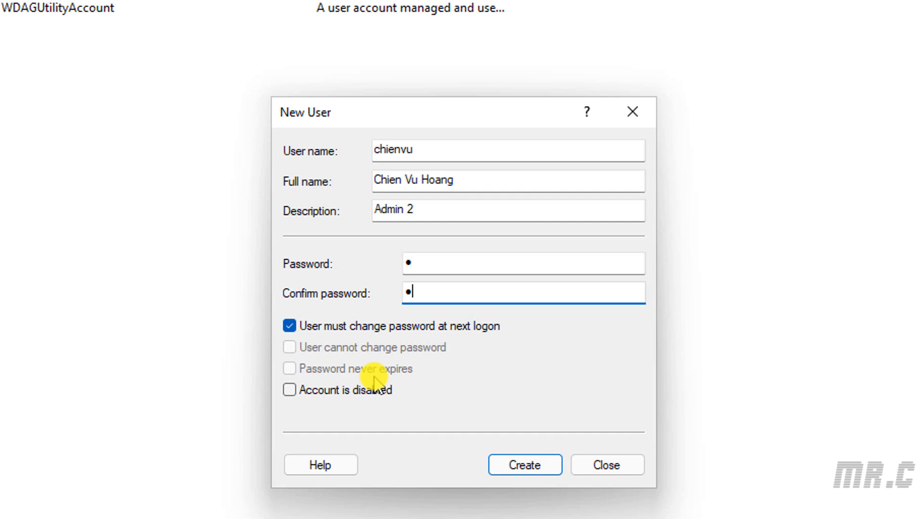
Clear 'User must change password at next logon', create the account and close the form.
click(290, 326)
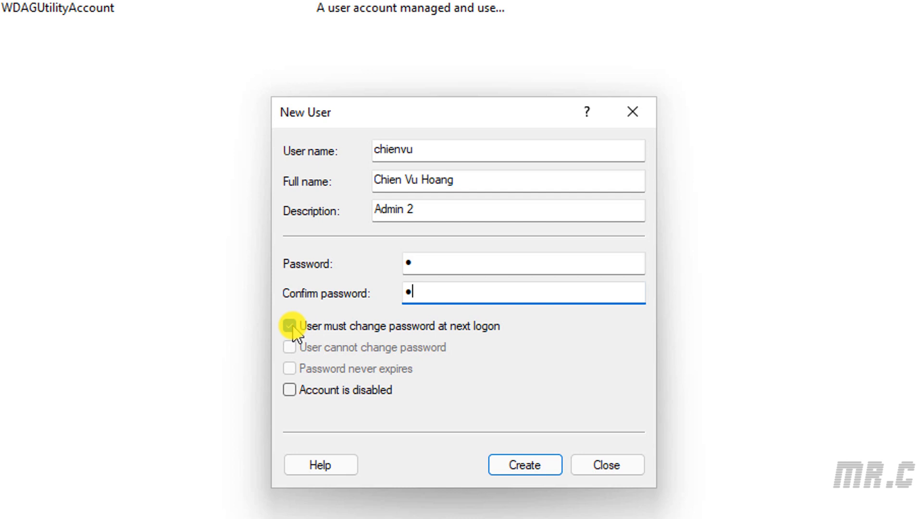
click(289, 327)
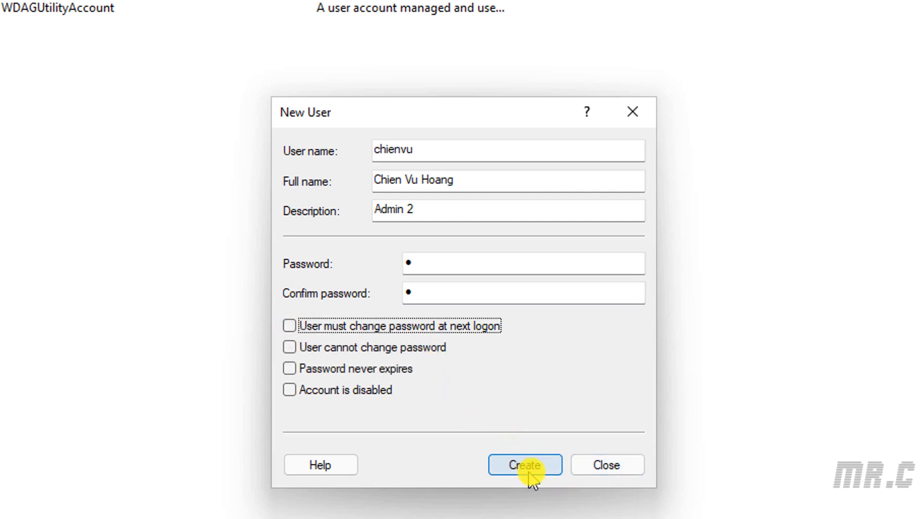
click(529, 472)
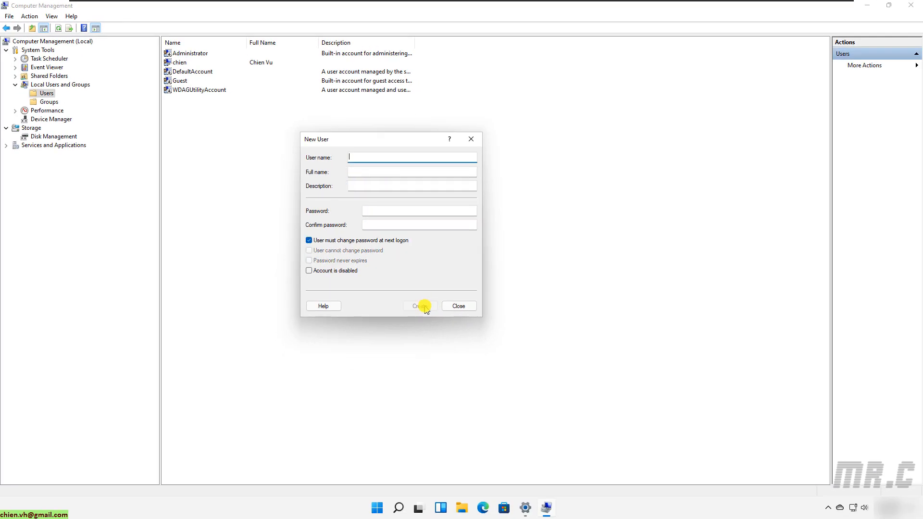
click(459, 306)
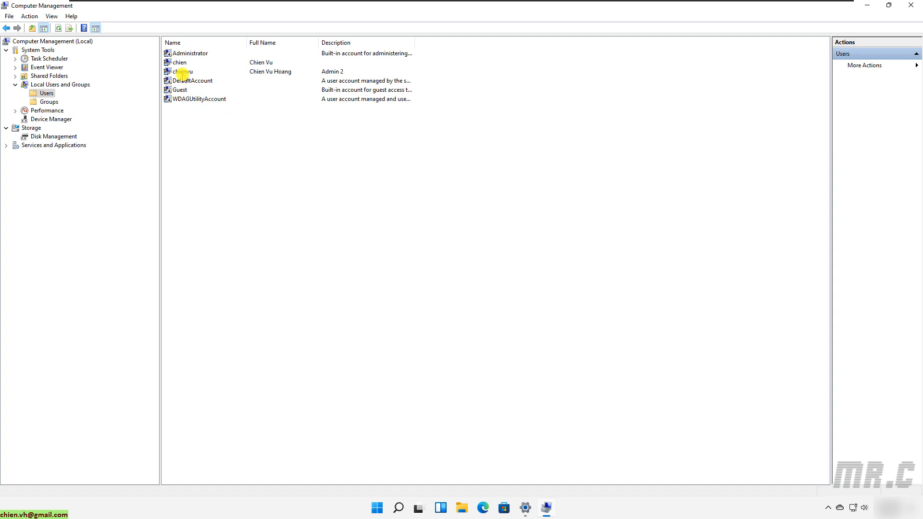
Open the new account's Properties and view its Member Of tab showing only Users.
click(183, 72)
click(259, 141)
double_click(183, 72)
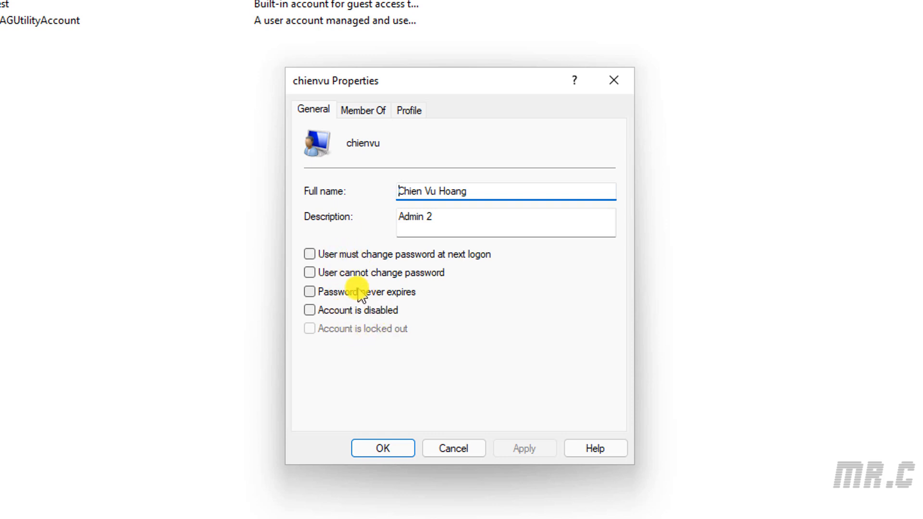
click(365, 115)
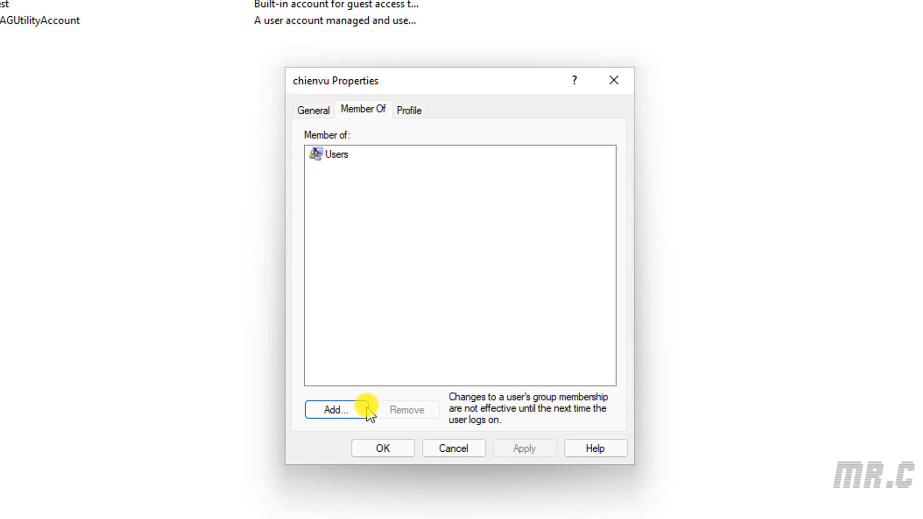
In Select Groups, use Advanced > Find Now to list all local groups.
click(347, 414)
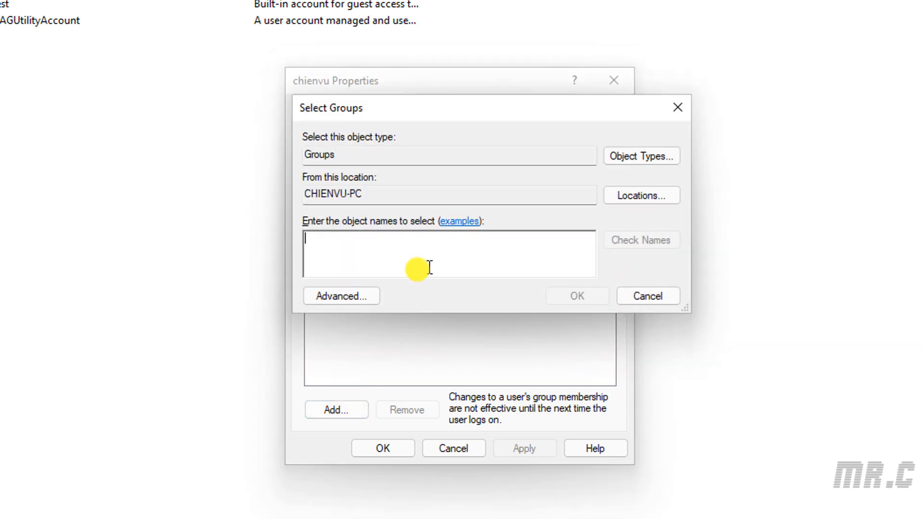
click(340, 296)
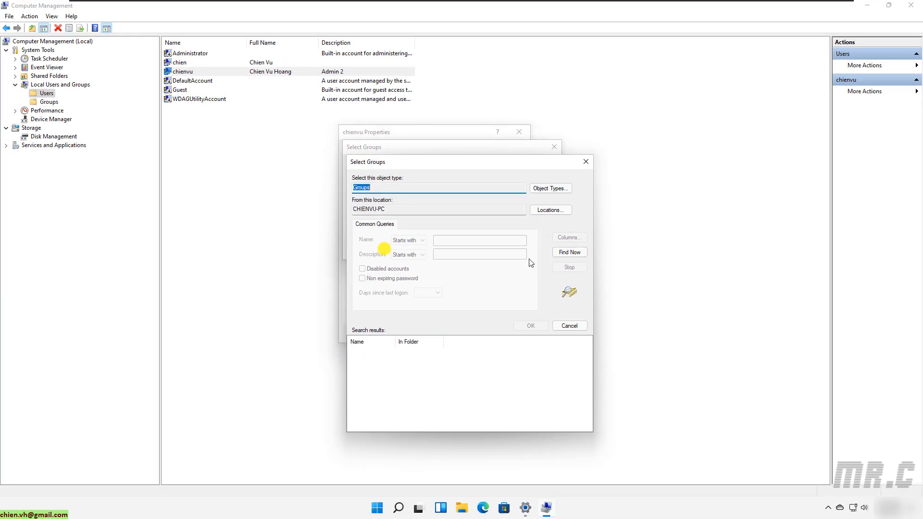
click(569, 251)
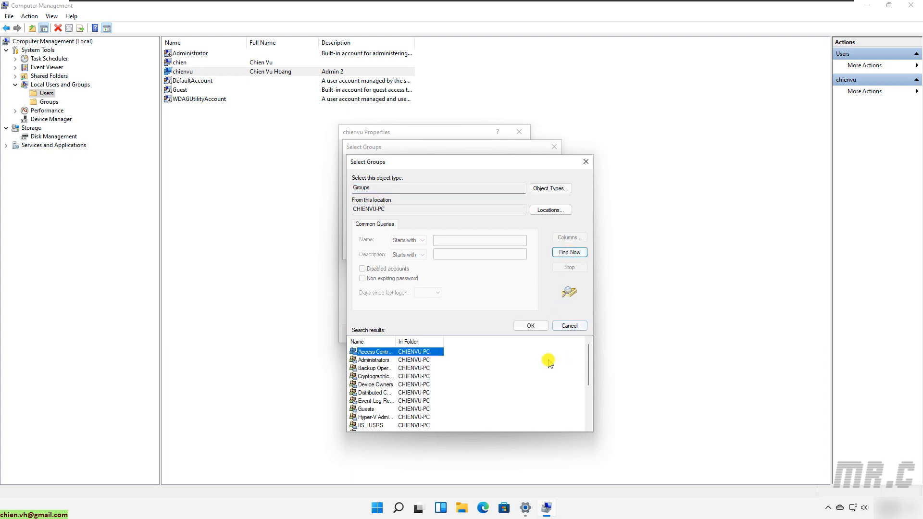
drag(395, 341, 453, 342)
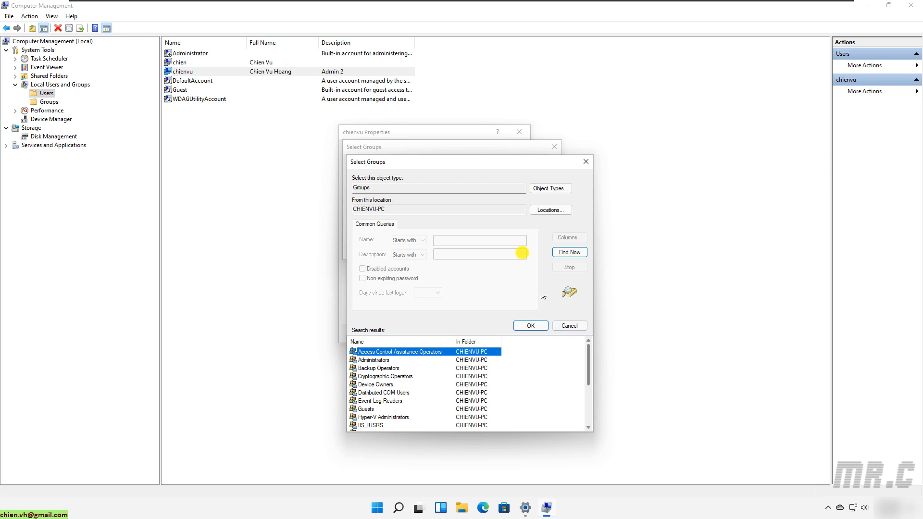
drag(474, 160, 452, 106)
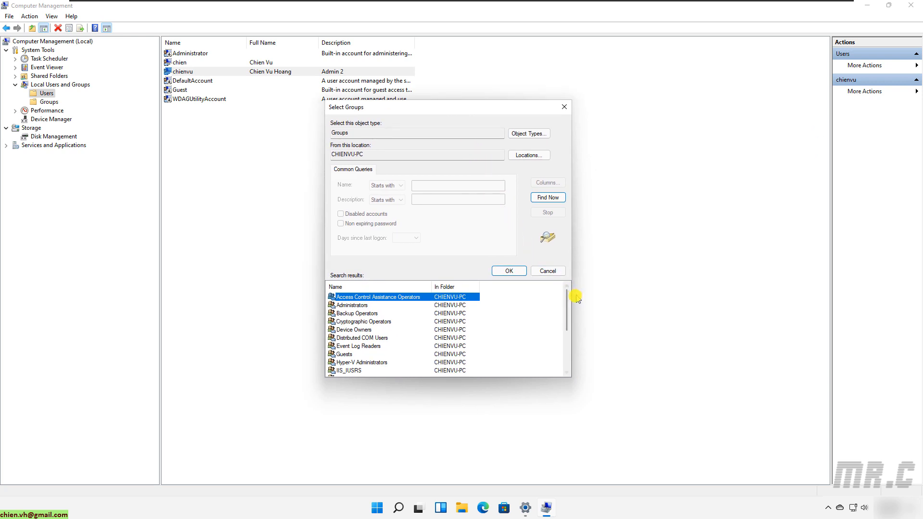
mouse_move(569, 303)
mouse_down()
mouse_move(568, 332)
mouse_move(570, 293)
mouse_up()
Pick Administrators, confirm both dialogs and save the account's new membership.
click(361, 305)
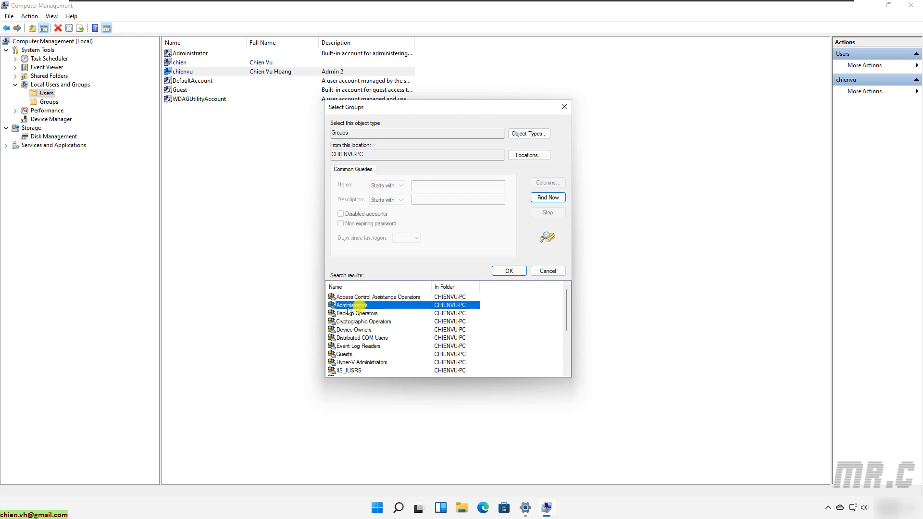
click(510, 271)
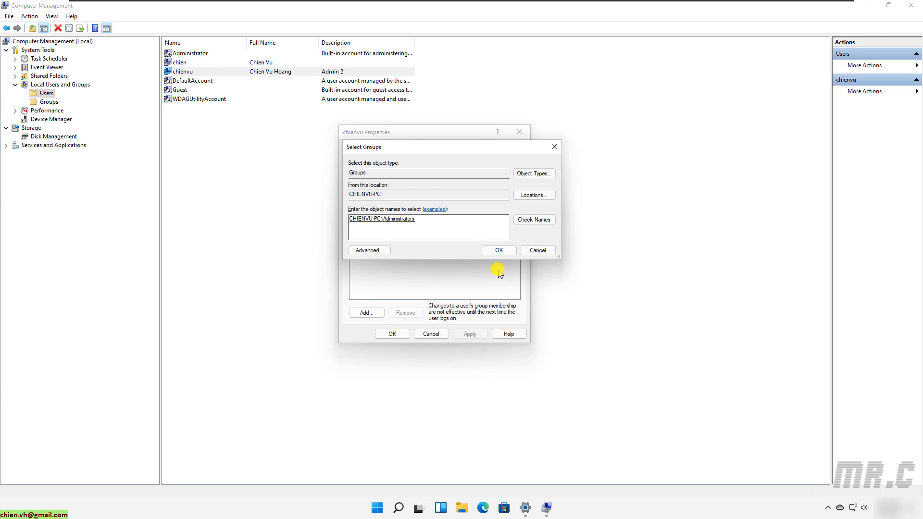
click(496, 252)
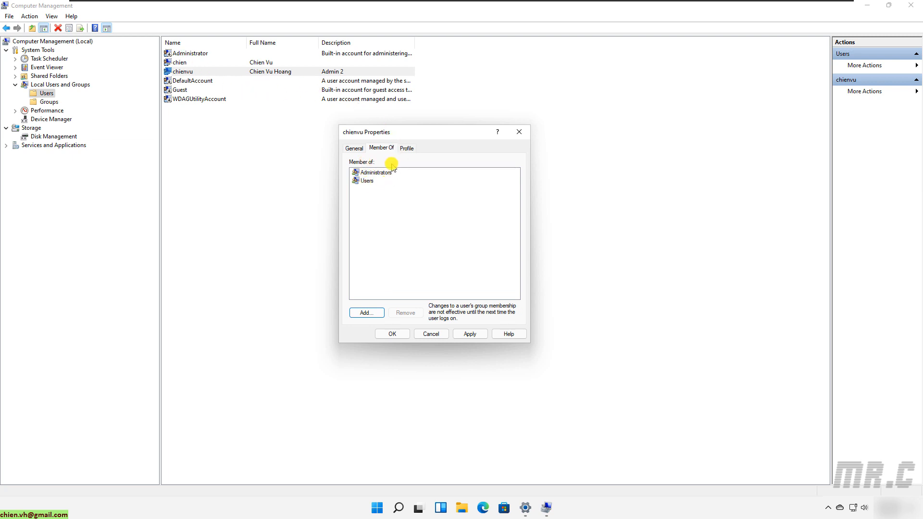
click(408, 333)
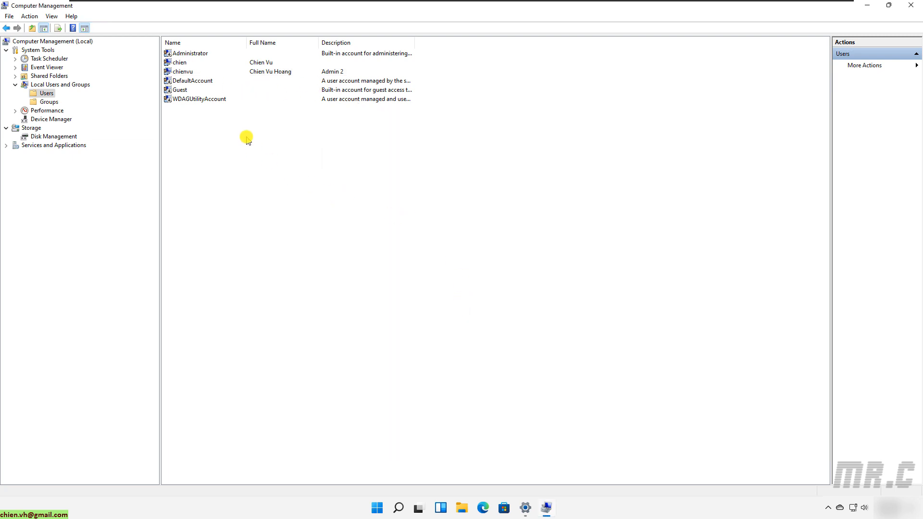
double_click(185, 71)
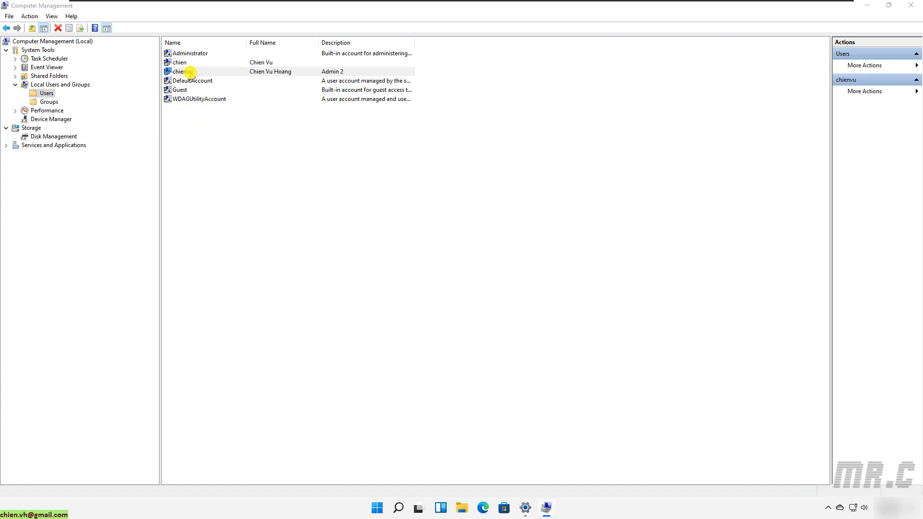
click(381, 148)
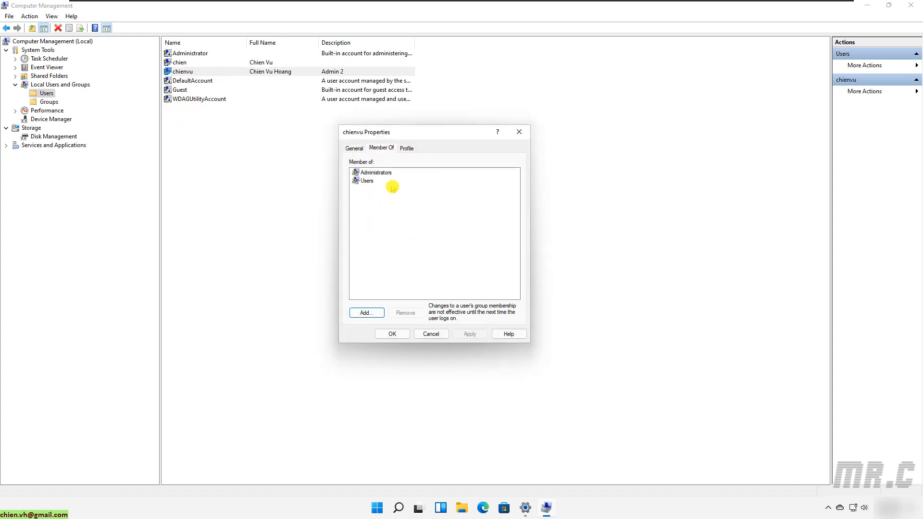
click(432, 334)
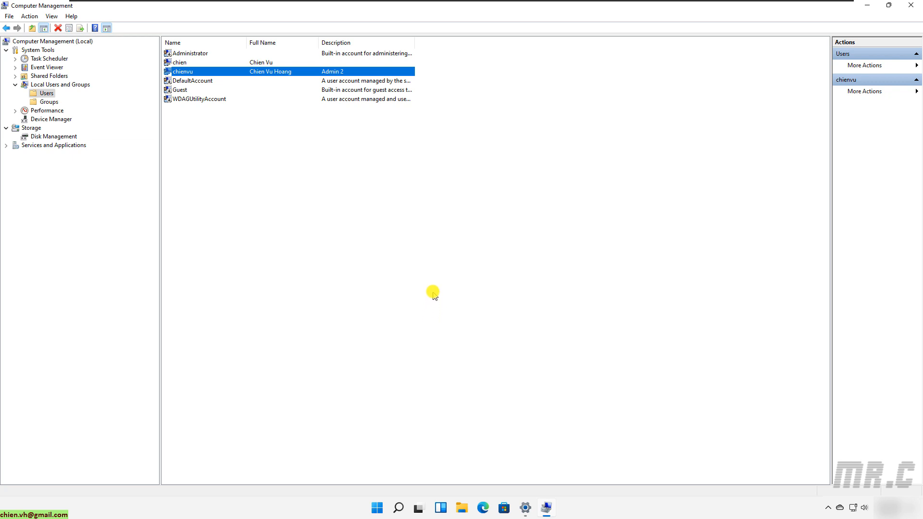
Show the local Groups list, widen the name column and open Power Users' properties.
click(48, 103)
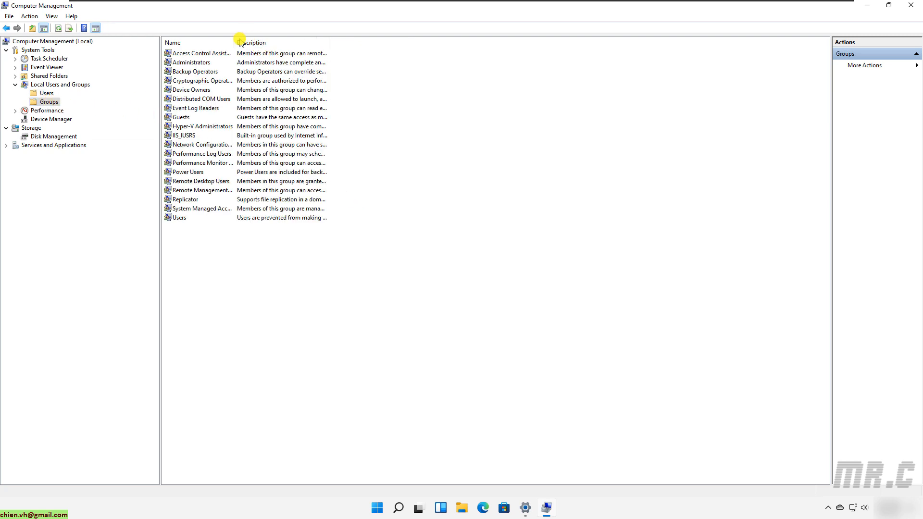
drag(235, 41, 323, 37)
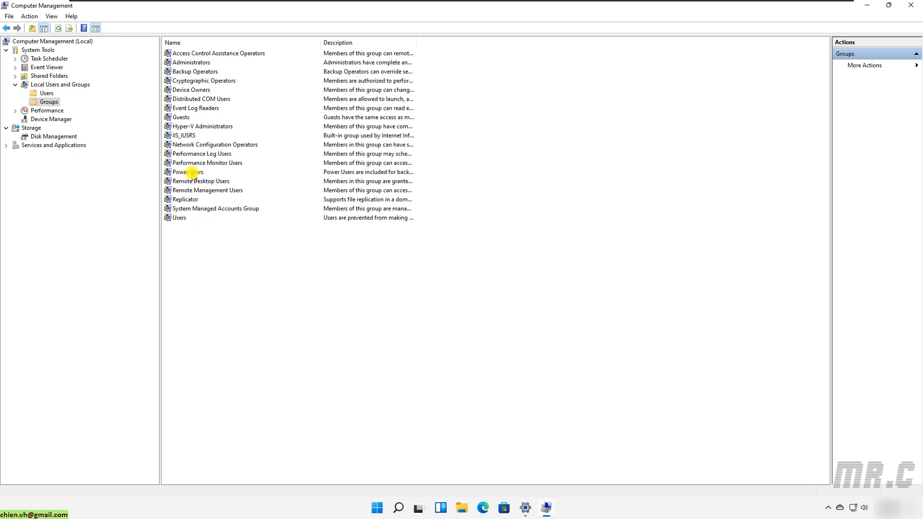
double_click(195, 173)
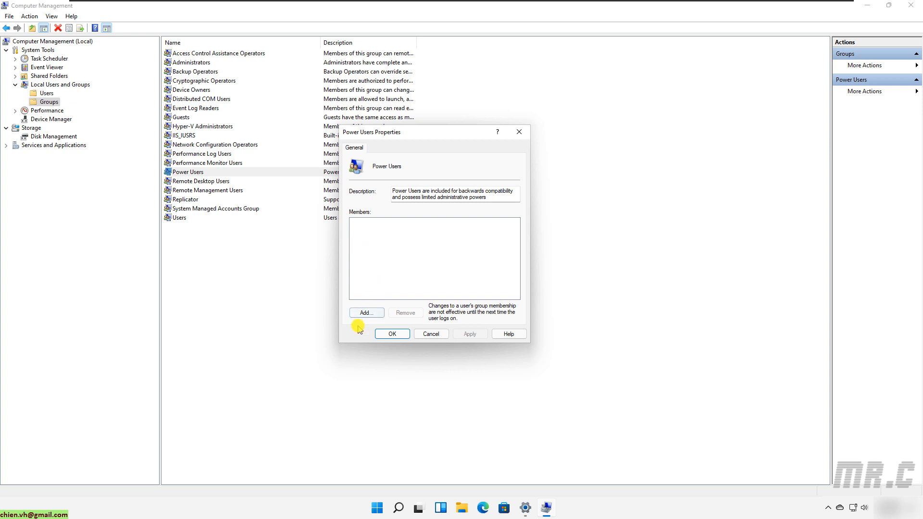
Add the new account to Power Users via Check Names and save the membership.
click(366, 313)
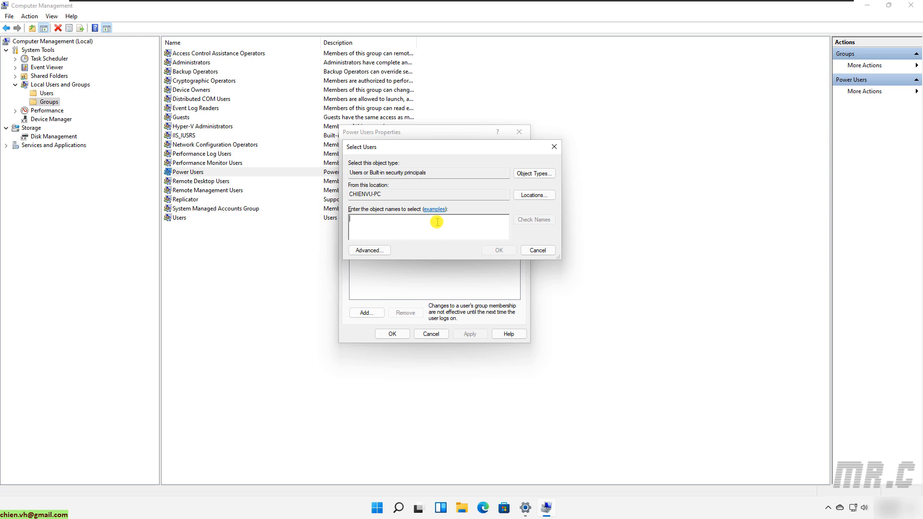
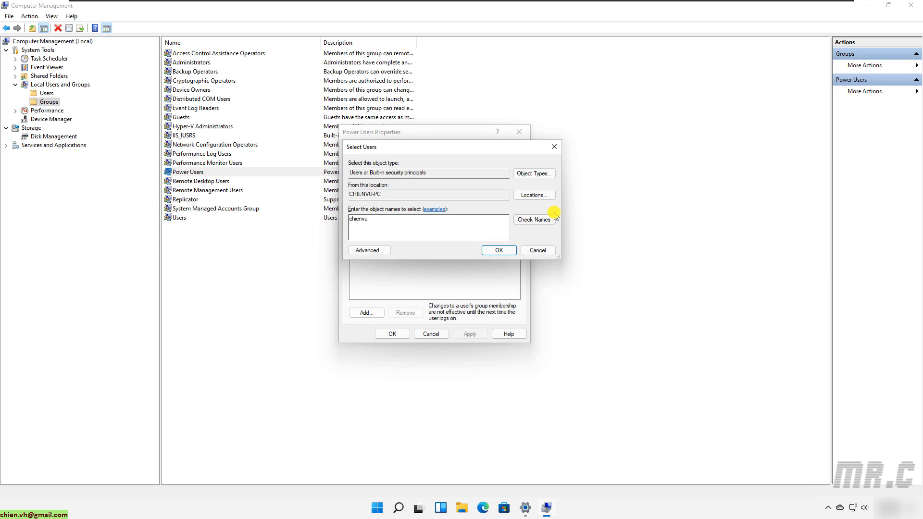
click(549, 220)
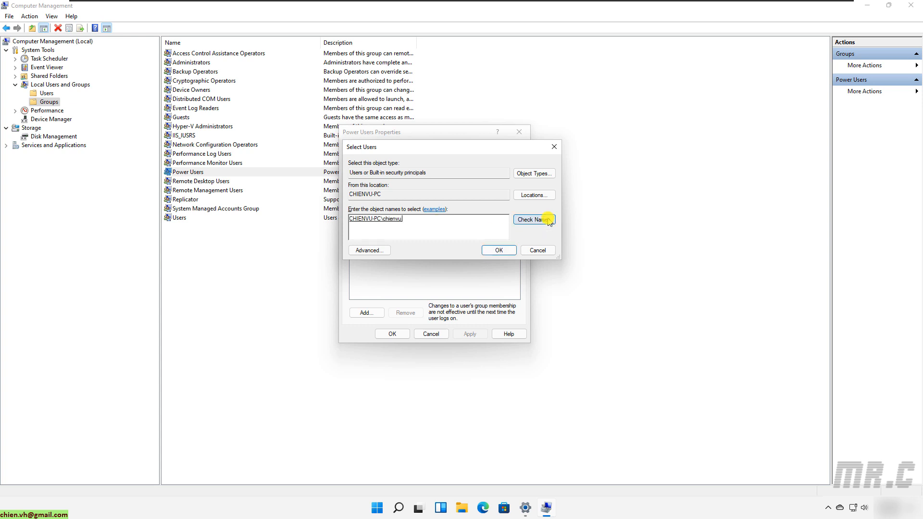
drag(338, 226, 268, 219)
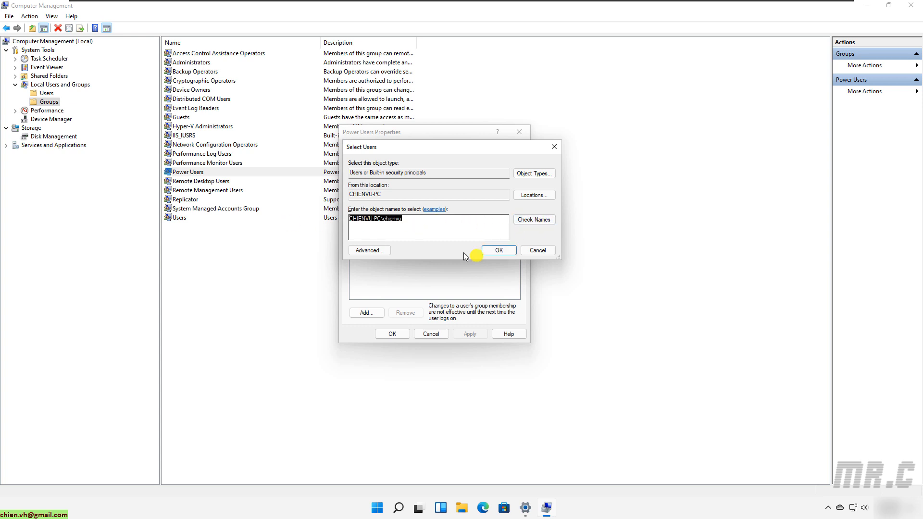
click(500, 250)
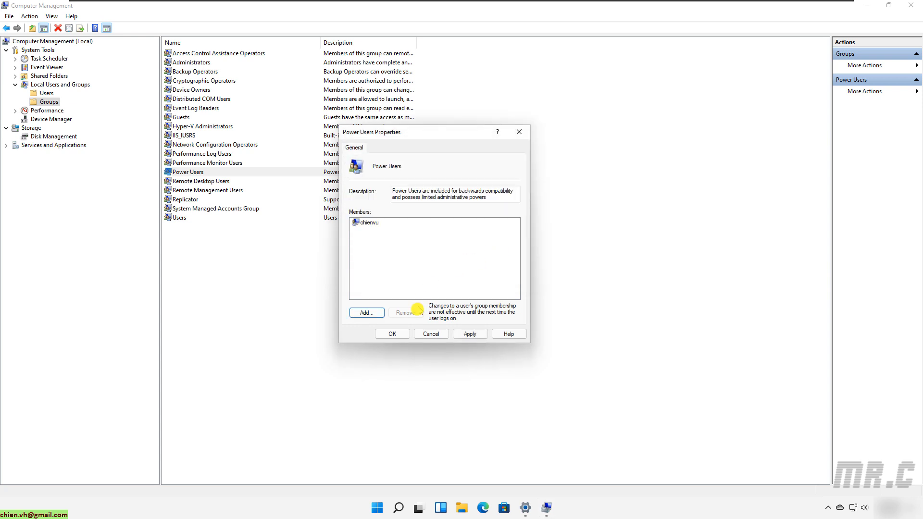
click(393, 334)
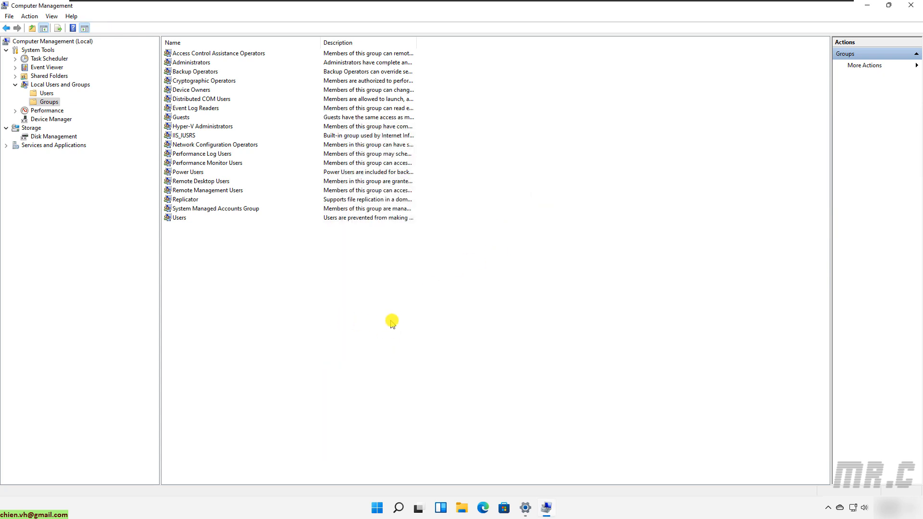
Check the account's Member Of tab lists Administrators, Power Users and Users, then cancel.
click(48, 93)
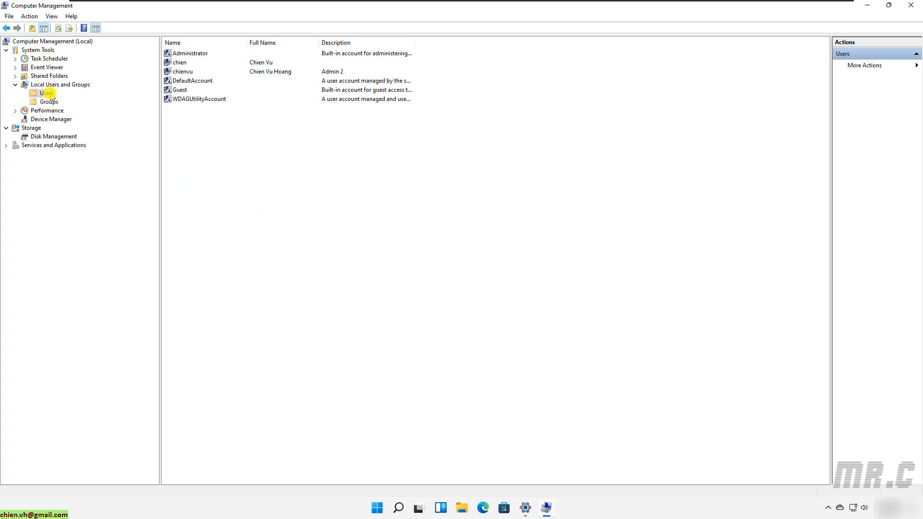
double_click(190, 72)
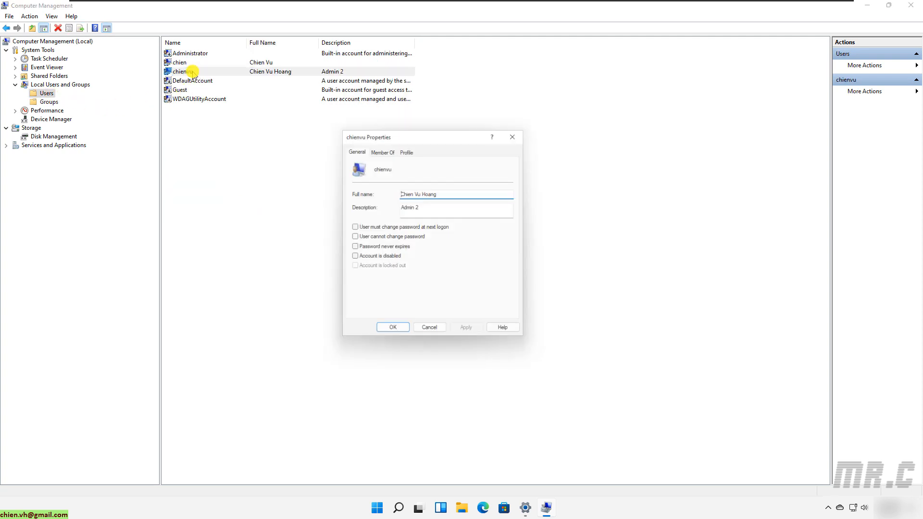
click(391, 150)
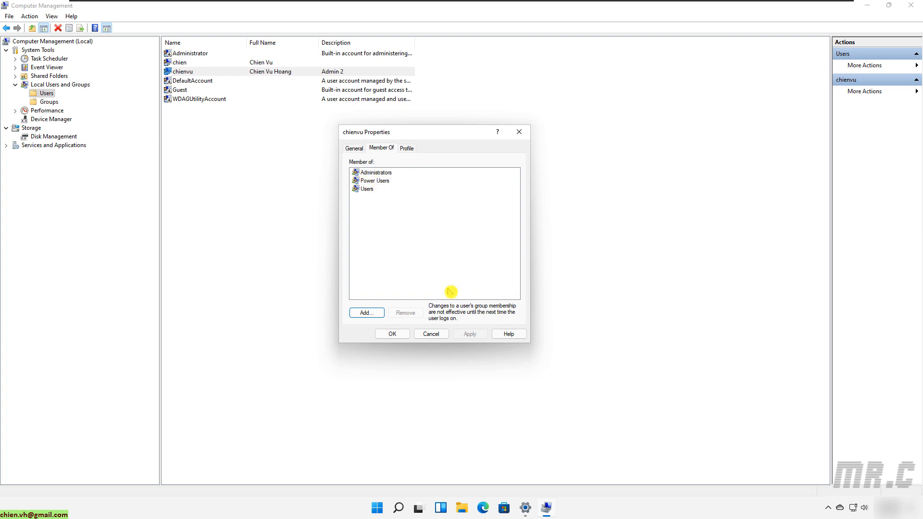
click(439, 335)
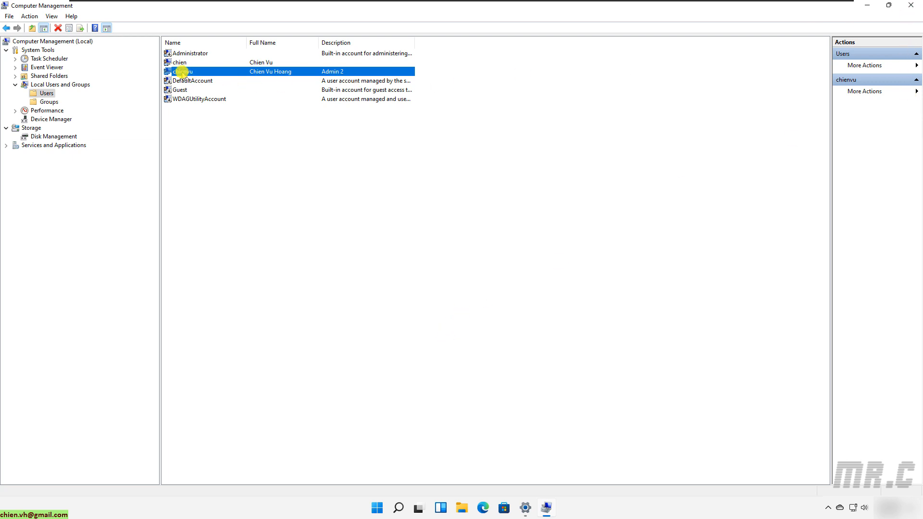
Close Computer Management and switch to the new user from the Start menu's account button.
click(911, 5)
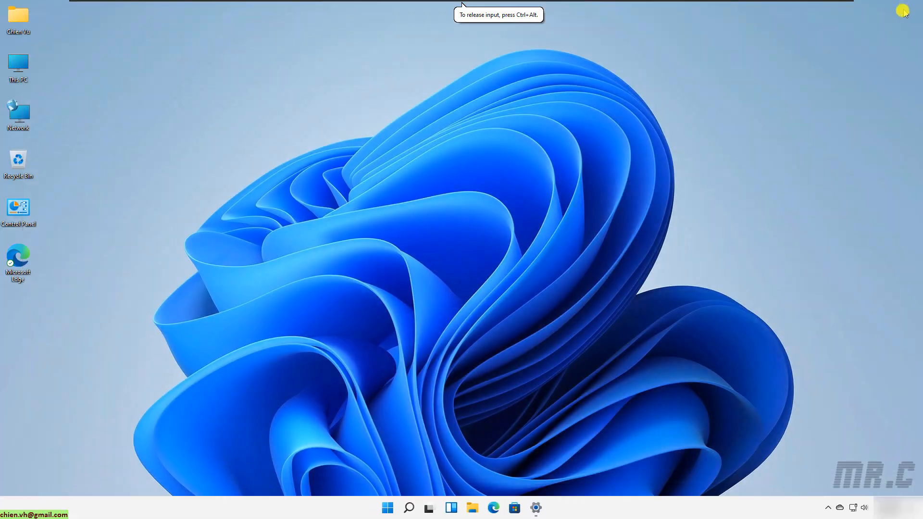
click(388, 509)
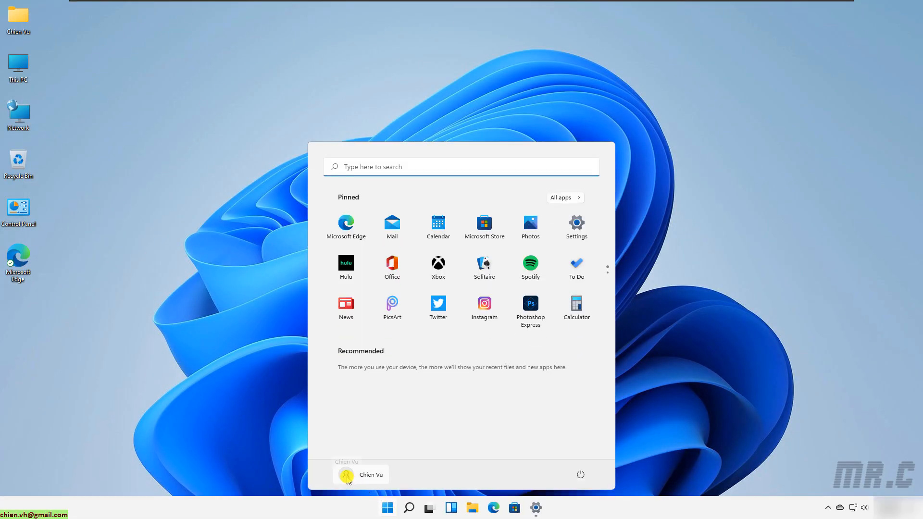
click(346, 476)
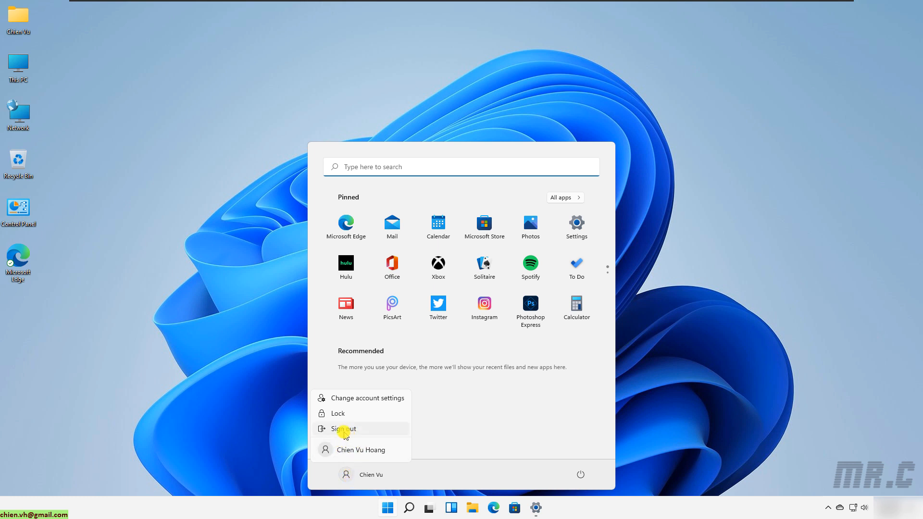
click(371, 451)
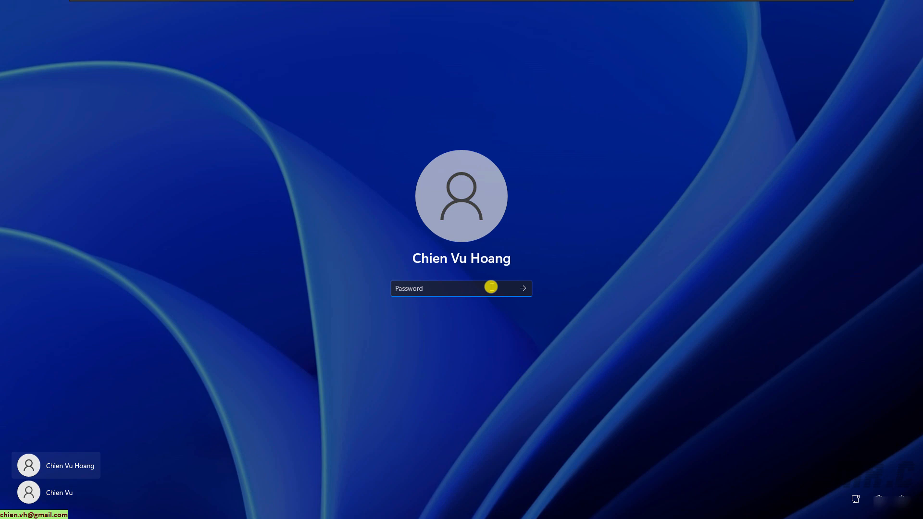
Sign in with the new account's password and accept the default privacy settings.
text(•)
key(Return)
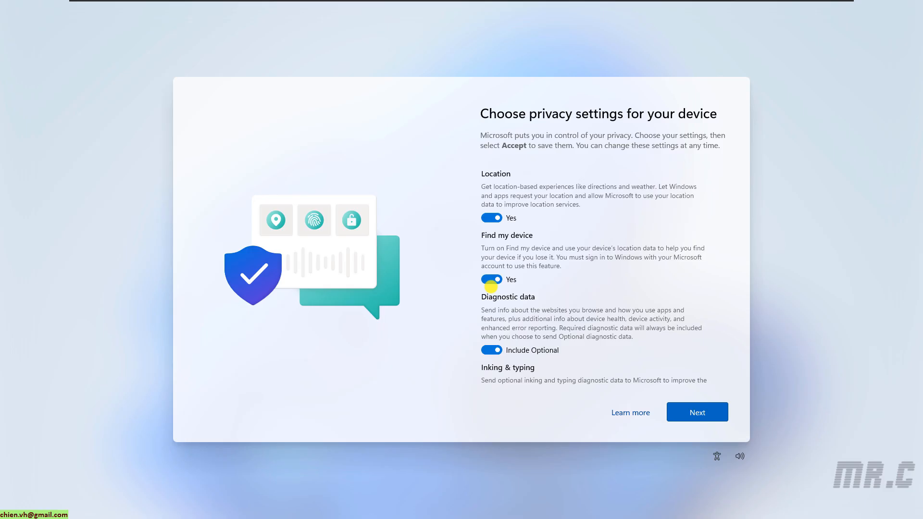
scroll(622, 274, down, 4)
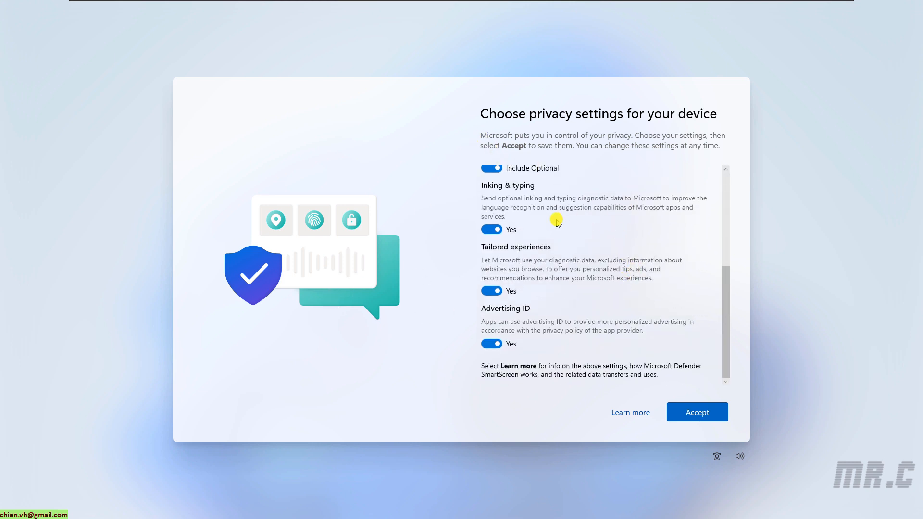
click(696, 412)
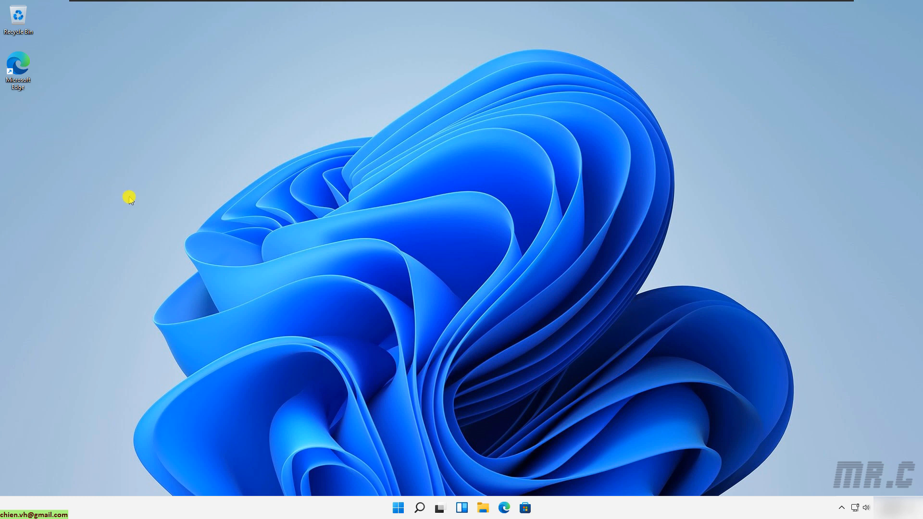
drag(128, 197, 1, 1)
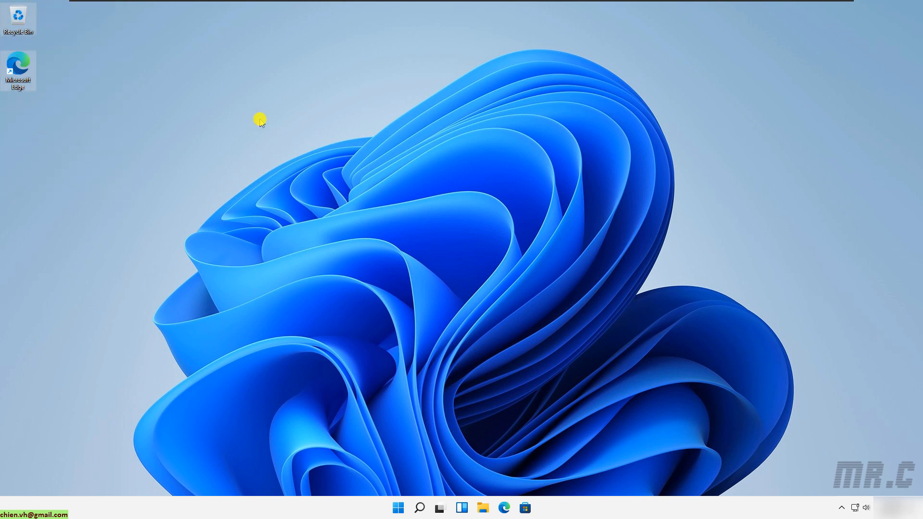
click(260, 121)
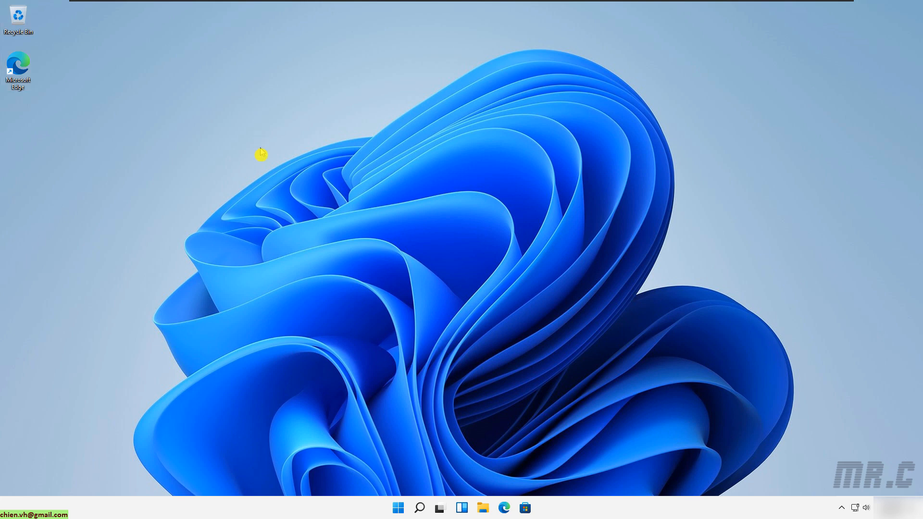
click(483, 508)
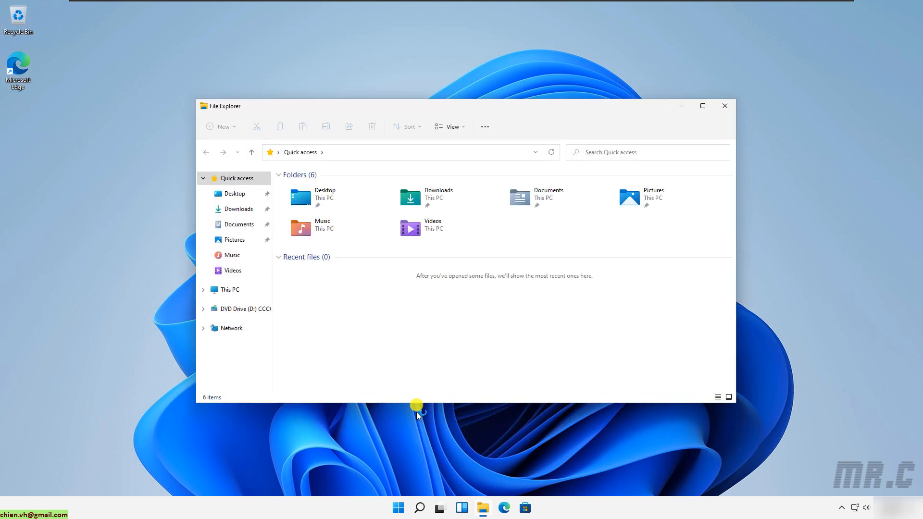
click(702, 106)
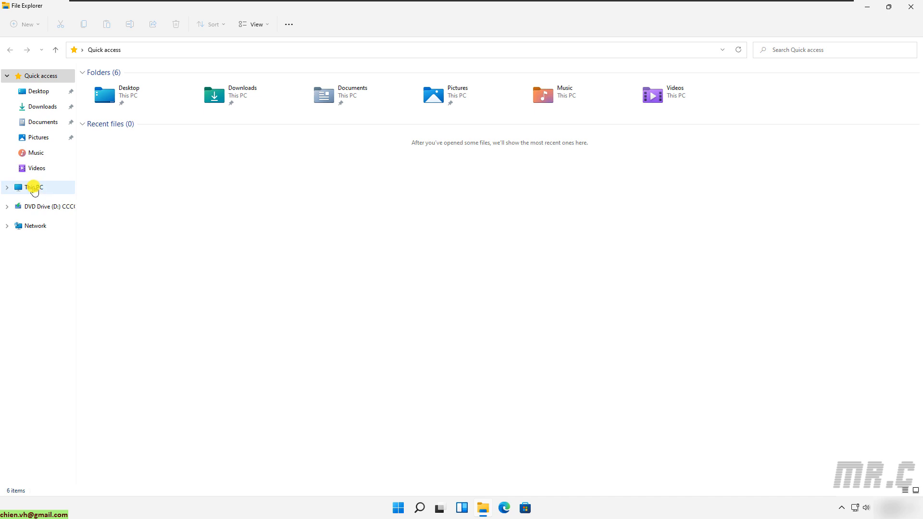
click(34, 188)
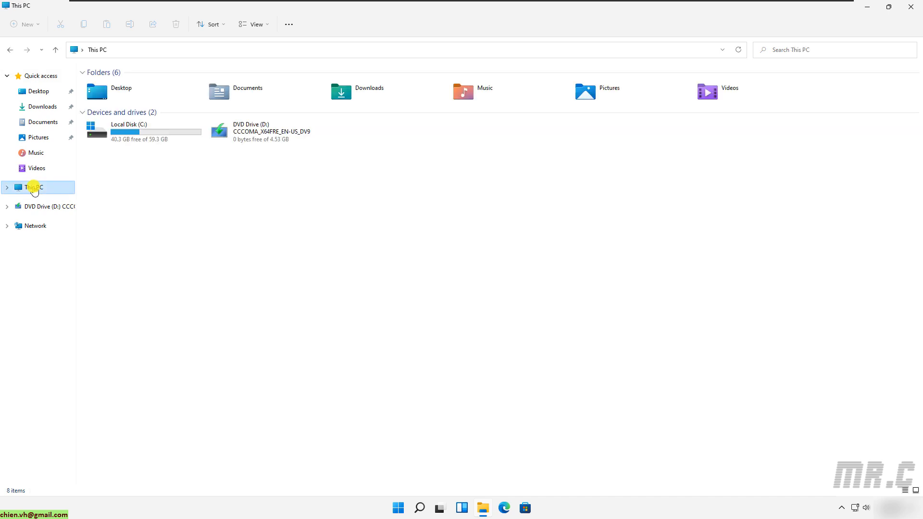
double_click(130, 131)
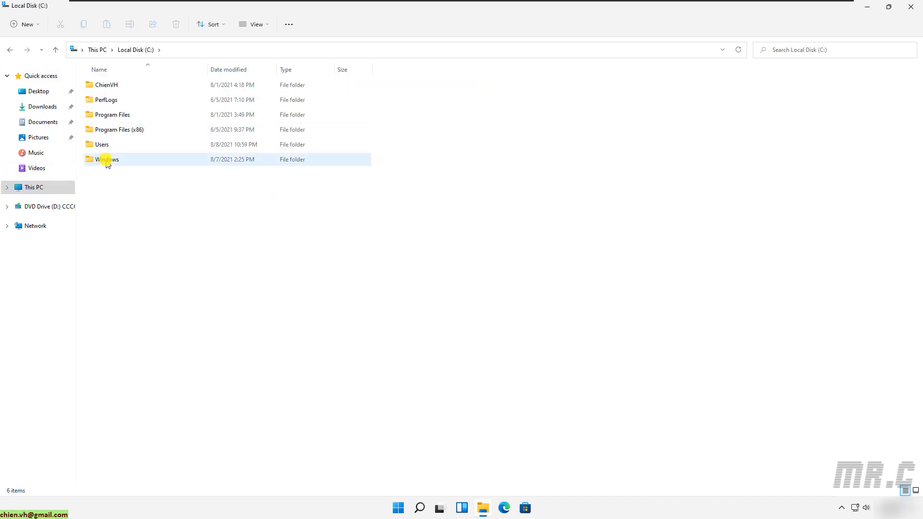
double_click(109, 145)
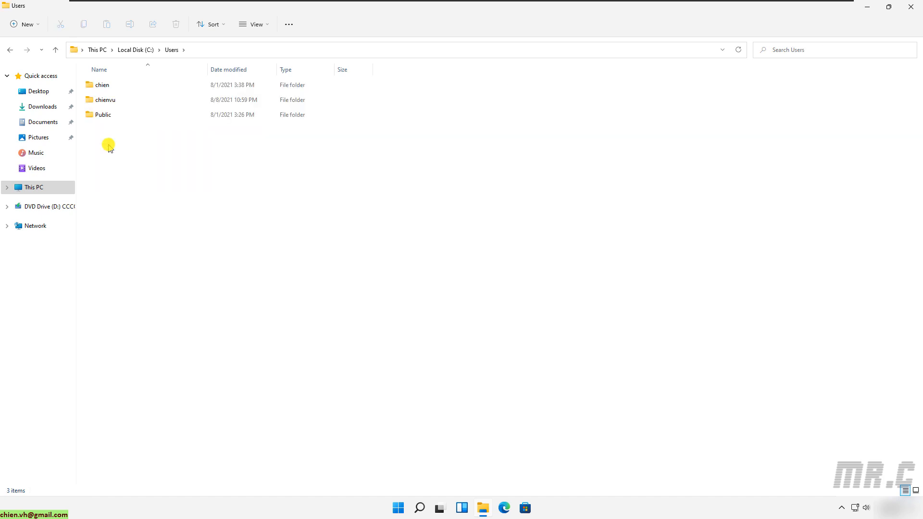
click(120, 100)
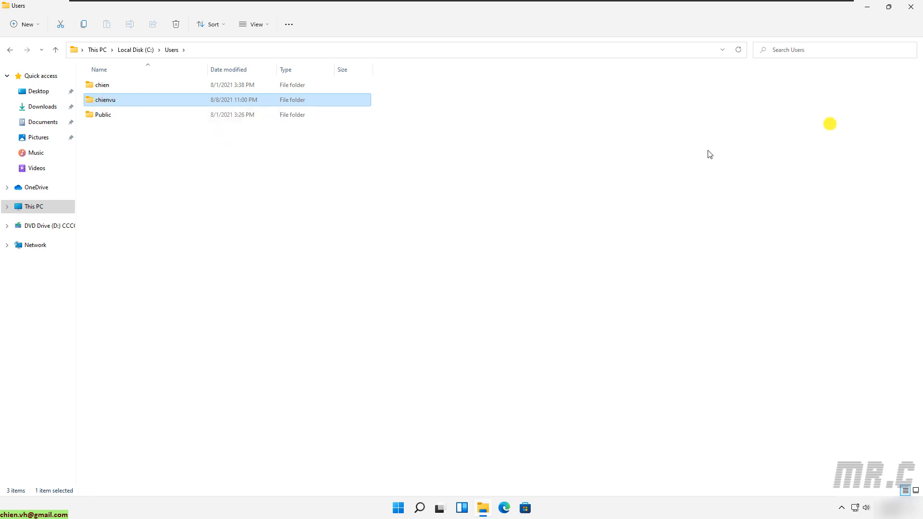
click(908, 7)
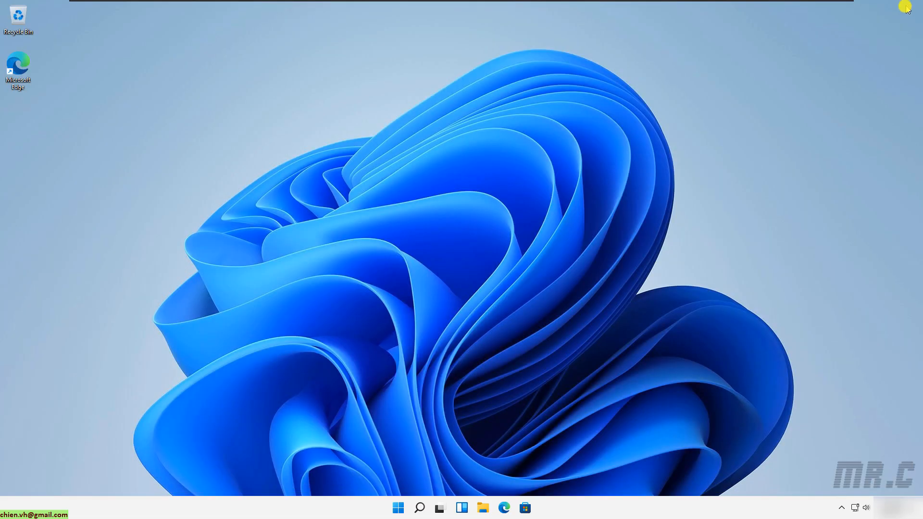